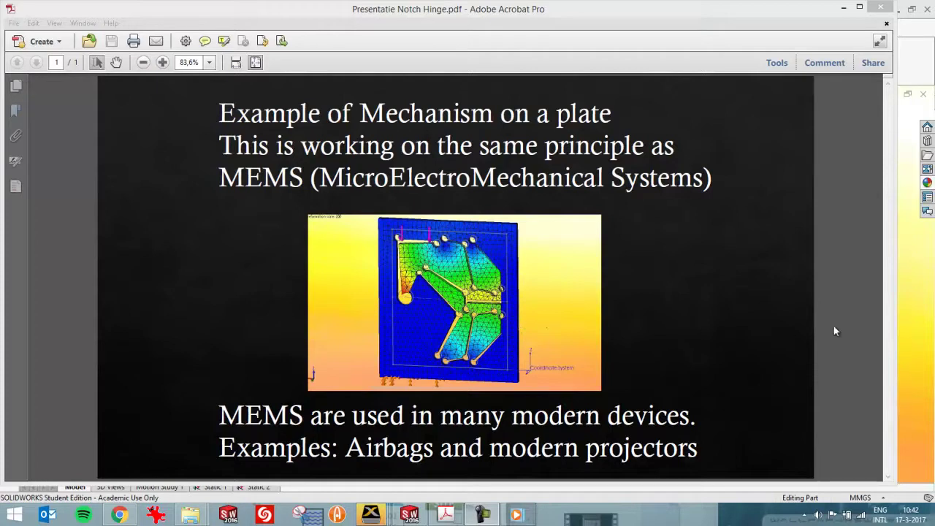
# Step: Bring the SOLIDWORKS Notch Hinge.SLDPRT window in front of the Acrobat MEMS slide
pyautogui.click(917, 344)
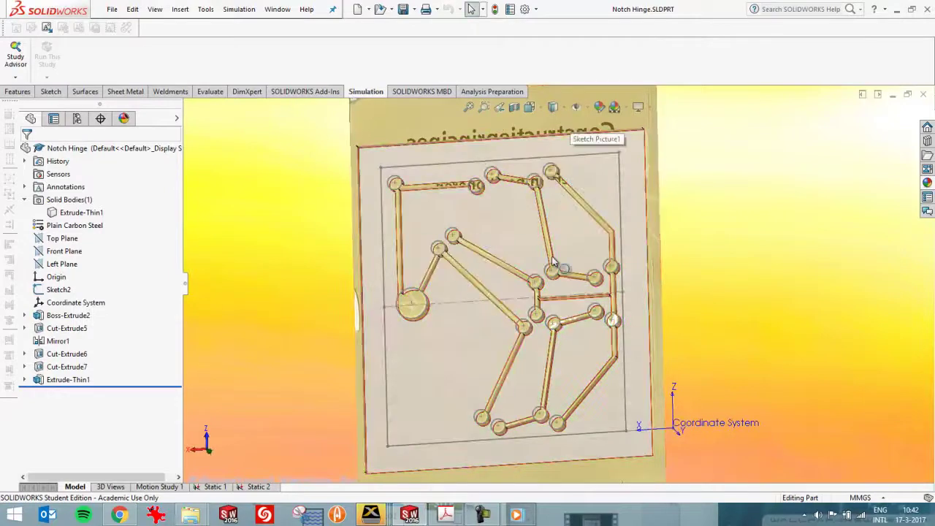
# Step: Orbit the Notch Hinge plate to see its back side, then switch to the GrabCAD library in Chrome
pyautogui.moveTo(577, 285)
pyautogui.mouseDown(button='middle')
pyautogui.moveTo(699, 294)
pyautogui.moveTo(703, 187)
pyautogui.mouseUp(button='middle')
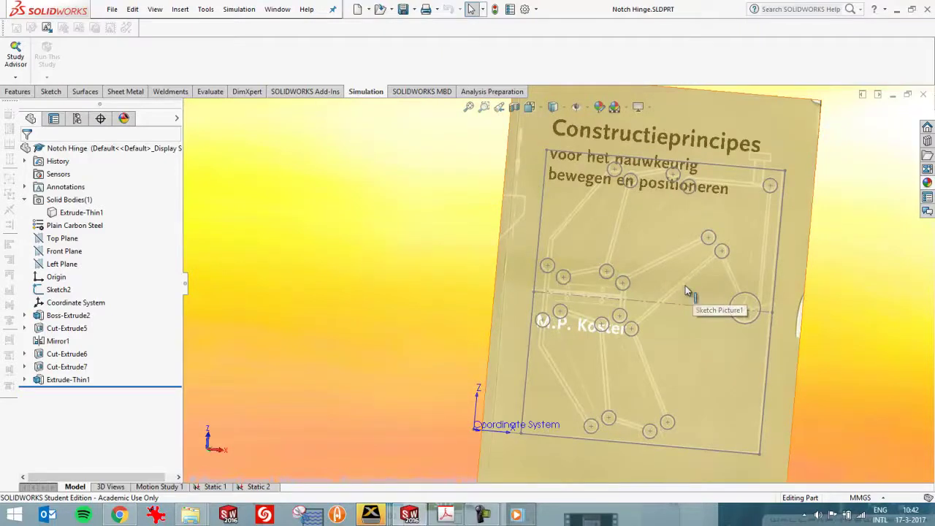
pyautogui.moveTo(820, 314)
pyautogui.mouseDown(button='middle')
pyautogui.moveTo(693, 319)
pyautogui.moveTo(799, 319)
pyautogui.moveTo(736, 299)
pyautogui.moveTo(745, 288)
pyautogui.moveTo(756, 294)
pyautogui.moveTo(776, 326)
pyautogui.moveTo(752, 237)
pyautogui.moveTo(704, 223)
pyautogui.mouseUp(button='middle')
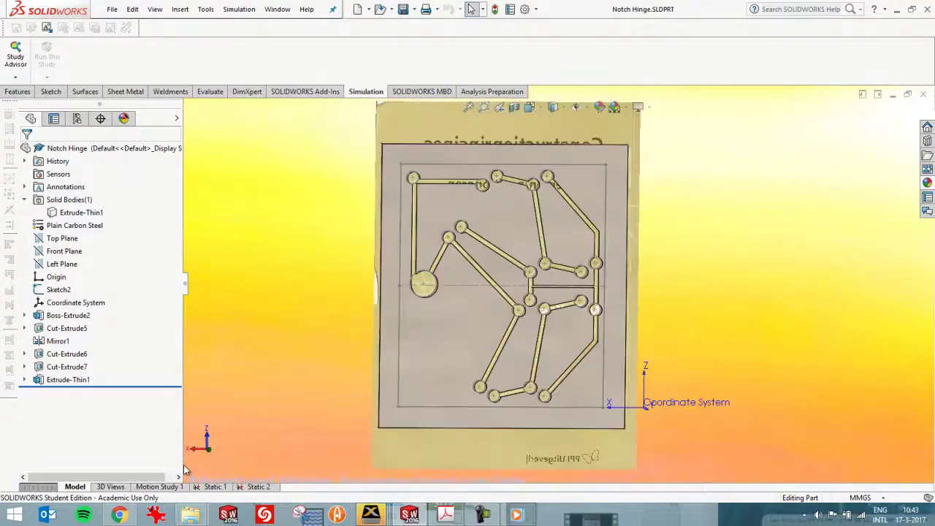
pyautogui.click(124, 517)
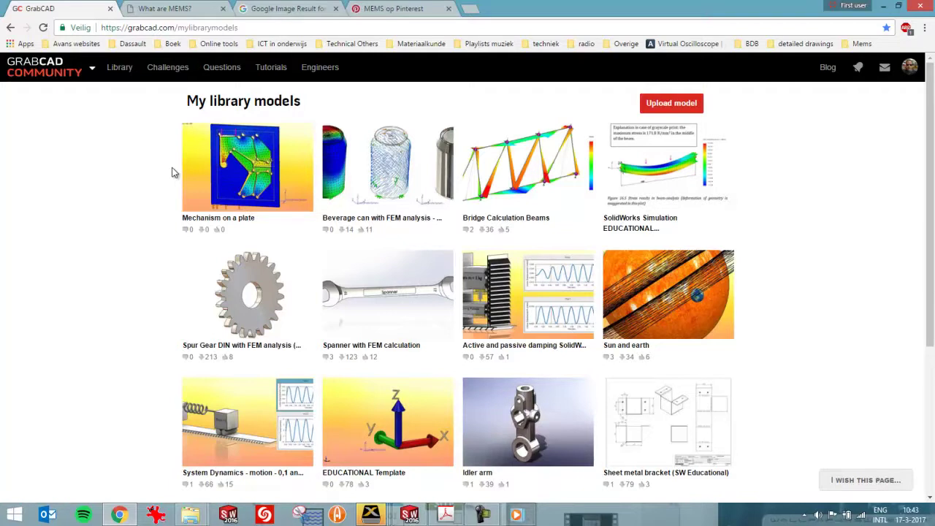
# Step: Go through the 'What are MEMS?' page to the Google Images picture of the circular notch joint platform
pyautogui.click(174, 8)
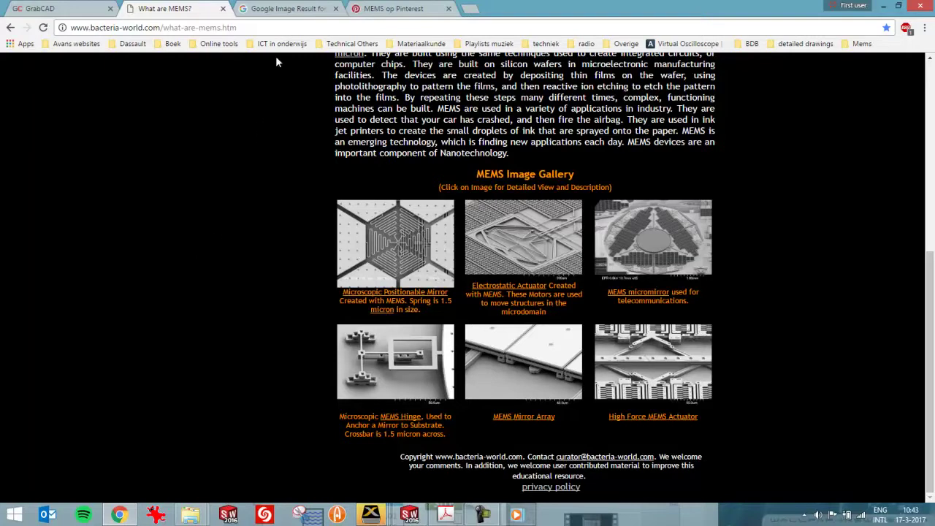
pyautogui.click(284, 9)
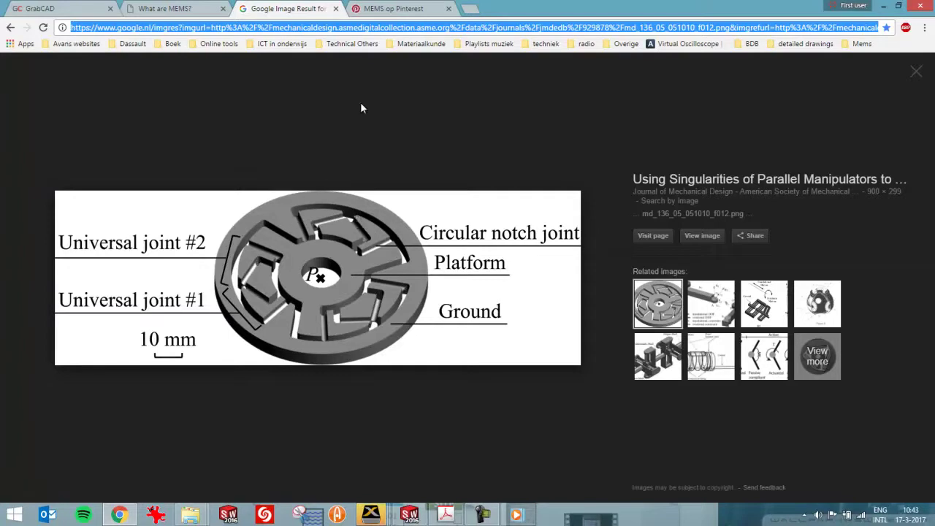
# Step: Scroll down and back up through the 36-pin MEMS Pinterest board, then minimize Chrome
pyautogui.click(390, 9)
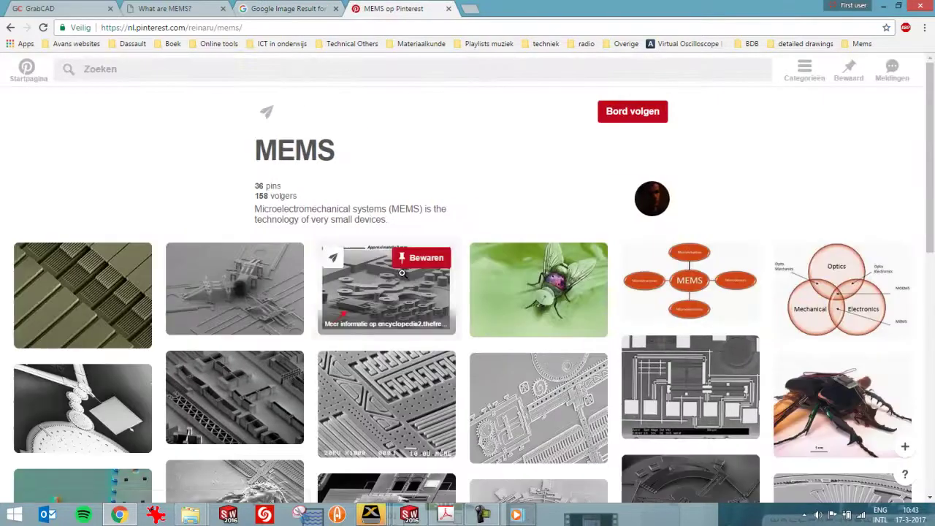
pyautogui.scroll(-1, 406, 281)
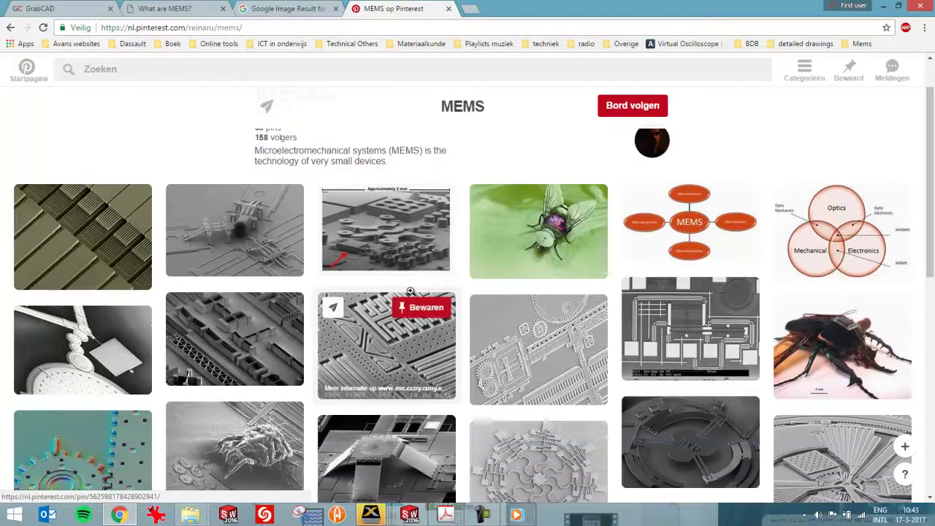
pyautogui.scroll(-2, 409, 291)
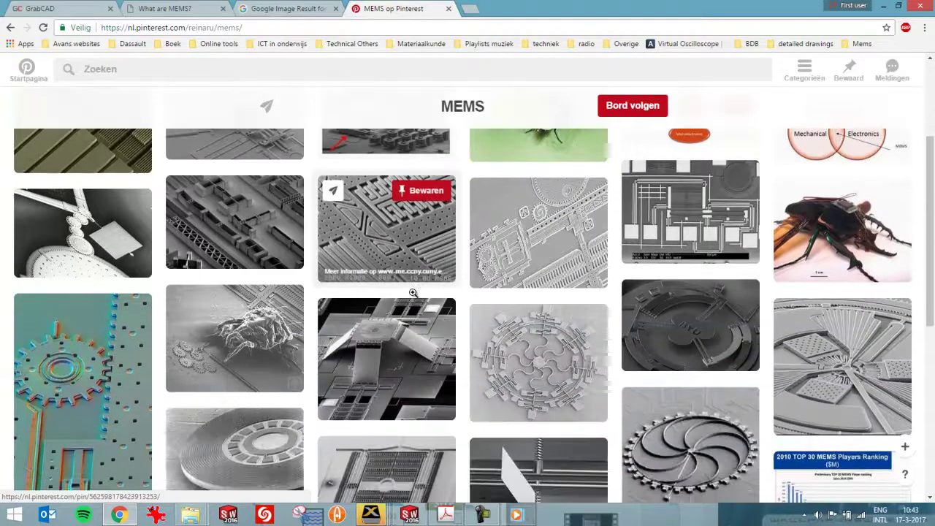
pyautogui.scroll(-2, 413, 292)
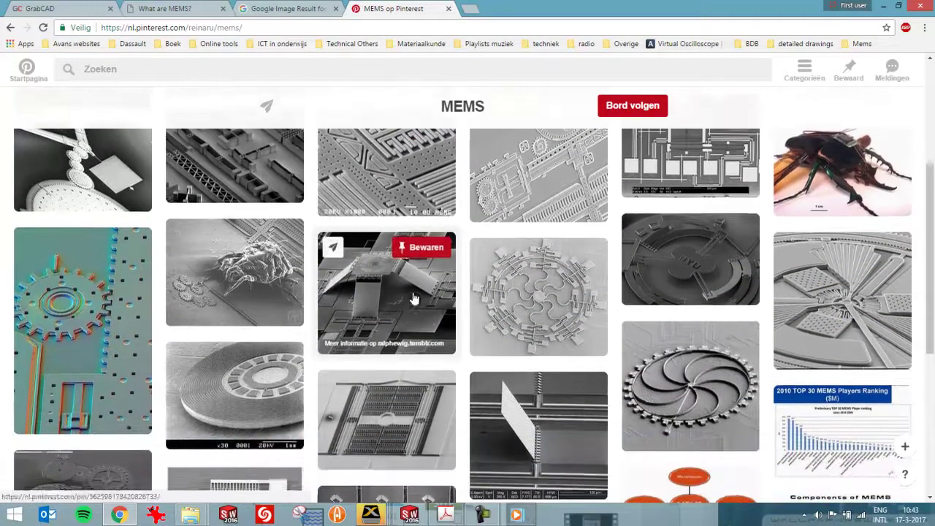
pyautogui.scroll(-3, 412, 292)
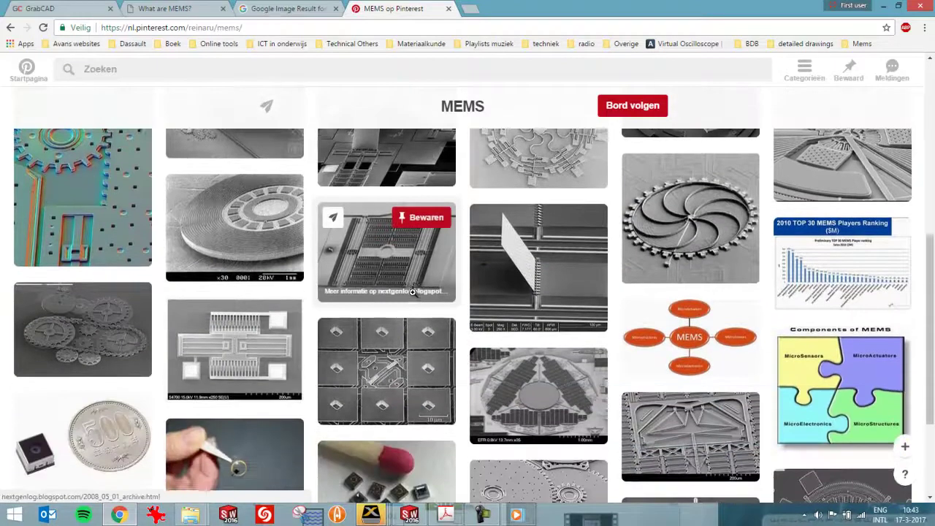
pyautogui.scroll(-1, 412, 292)
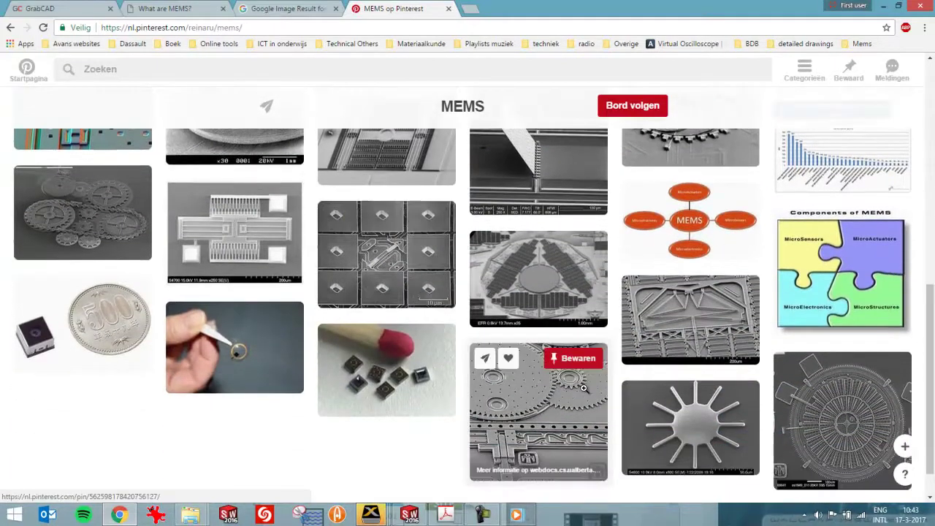
pyautogui.scroll(-1, 584, 387)
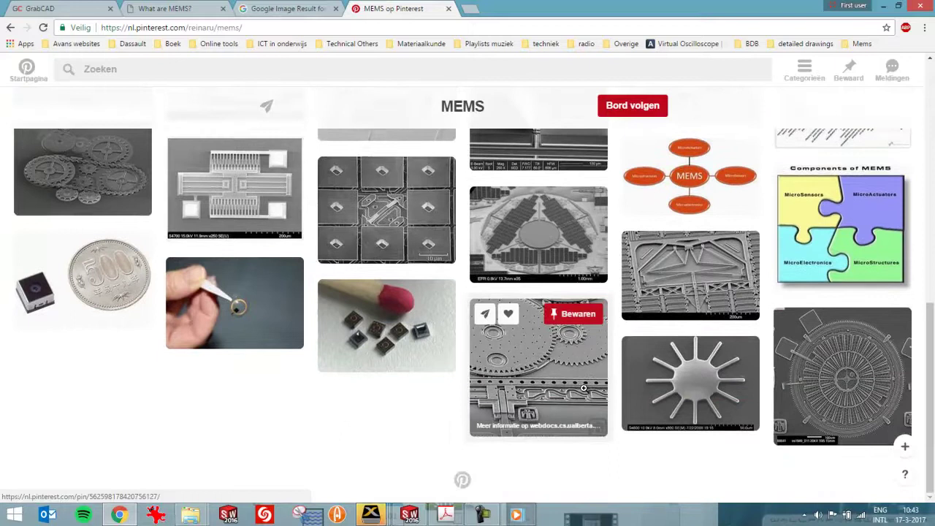
pyautogui.scroll(4, 583, 387)
pyautogui.scroll(3, 584, 388)
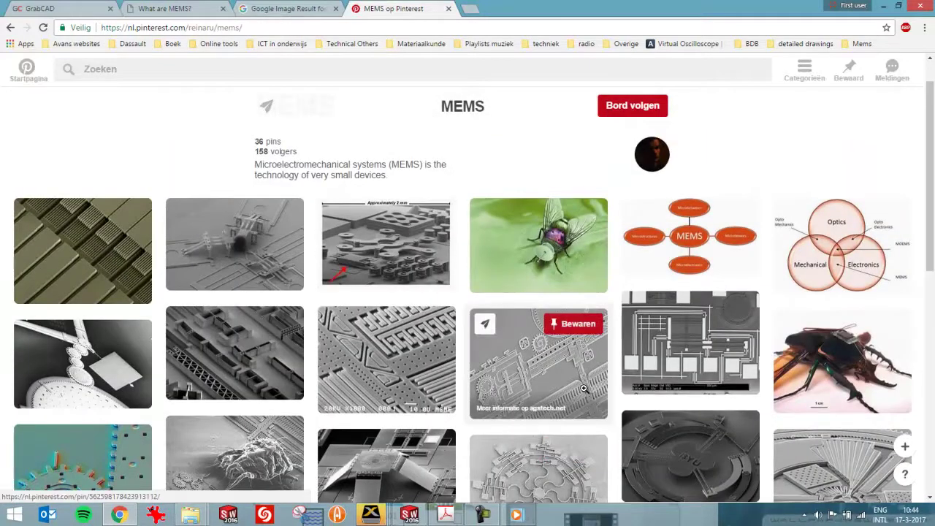
pyautogui.scroll(1, 584, 388)
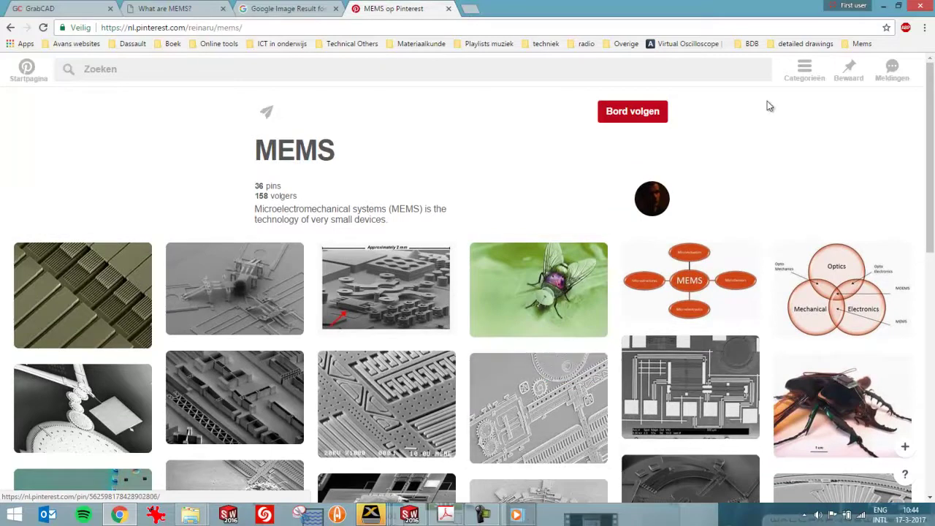
pyautogui.click(878, 8)
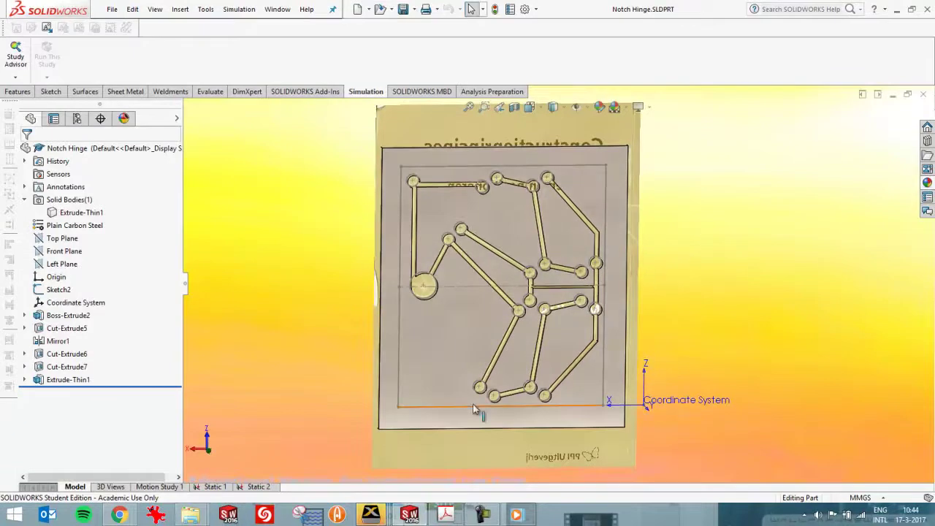
# Step: Display the Static 1 von Mises stress plot (Stress1) and set its boundary option to Mesh
pyautogui.click(211, 488)
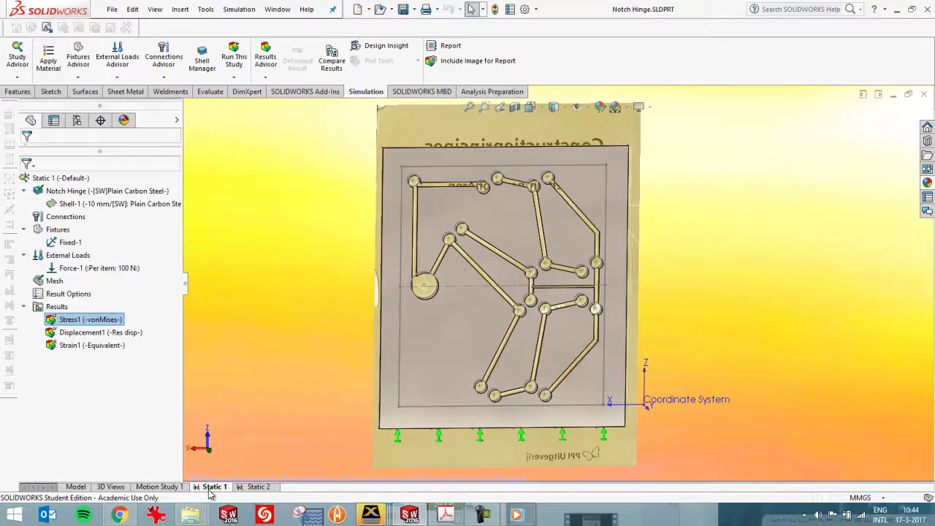
pyautogui.doubleClick(103, 322)
pyautogui.rightClick(102, 321)
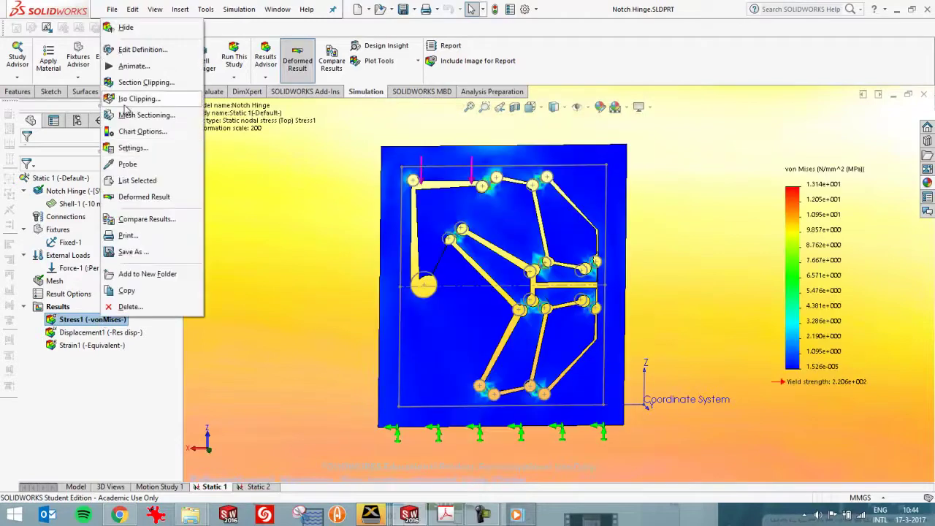
pyautogui.click(135, 49)
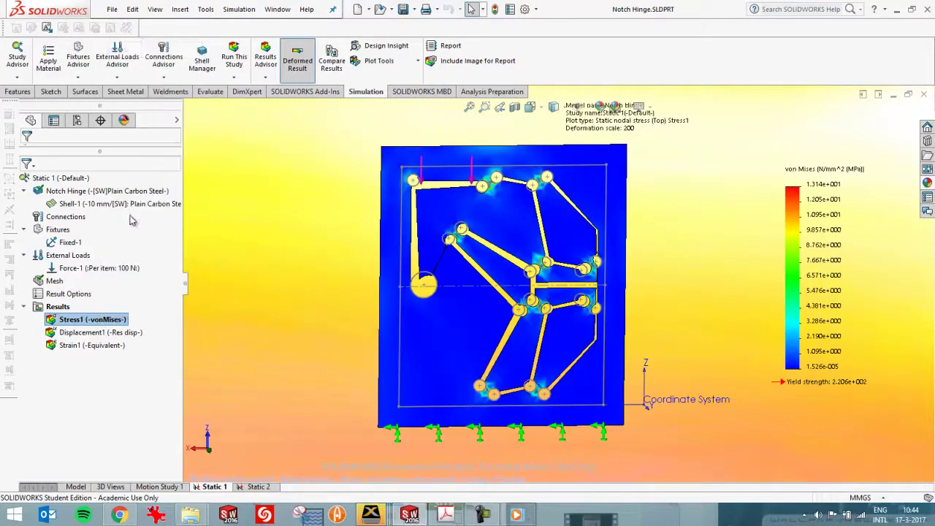
pyautogui.click(93, 179)
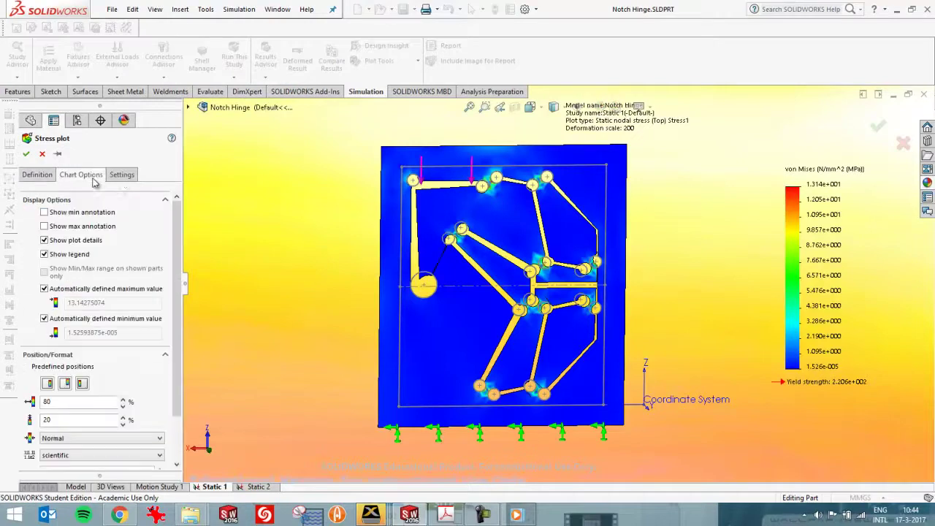
pyautogui.click(121, 175)
pyautogui.click(113, 250)
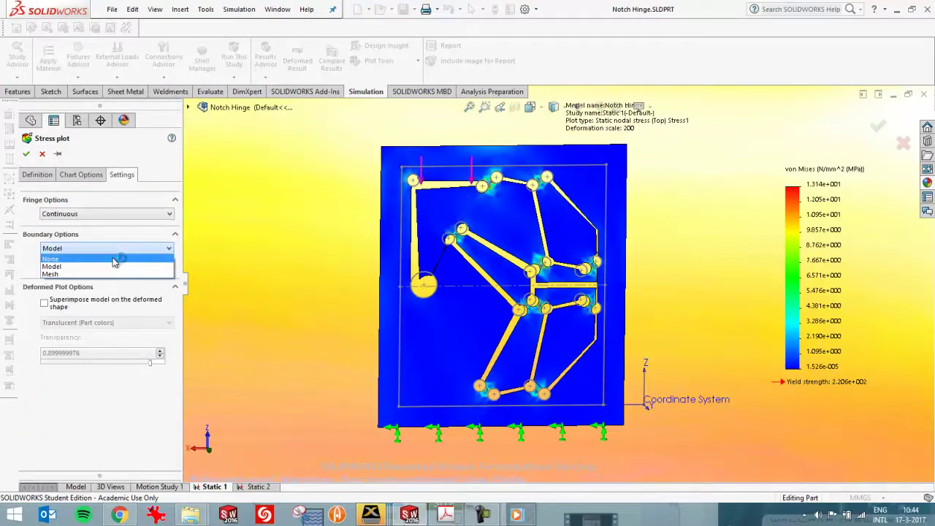
pyautogui.click(110, 274)
pyautogui.click(26, 154)
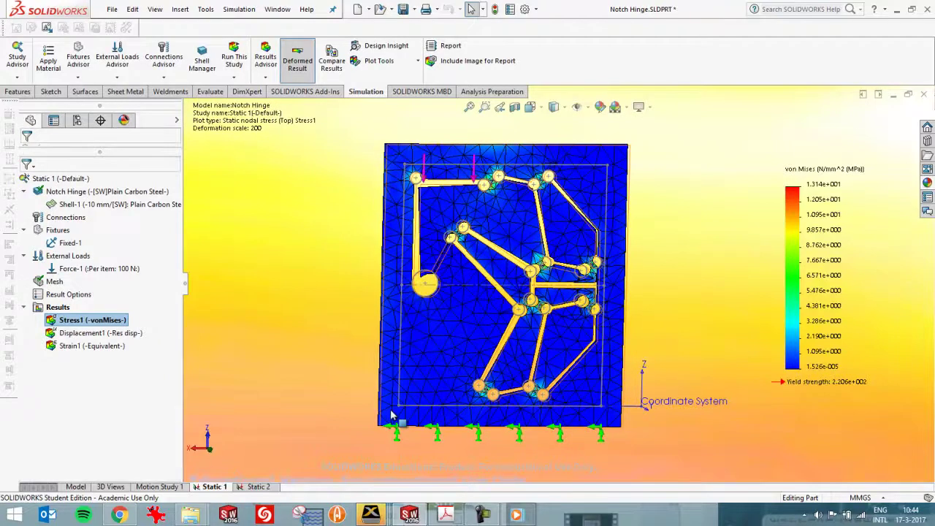
# Step: In the Static 2 study, show the Displacement1 plot and start its deformation animation
pyautogui.click(265, 487)
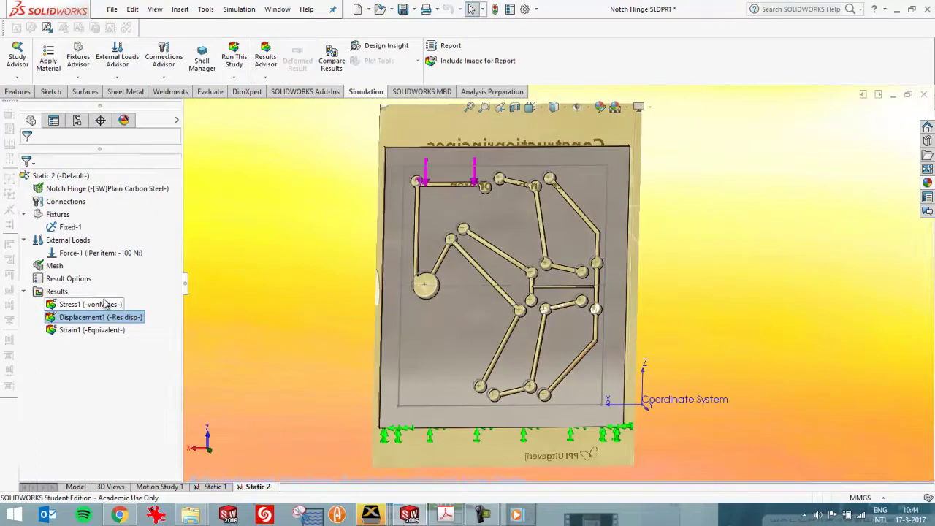
pyautogui.doubleClick(105, 304)
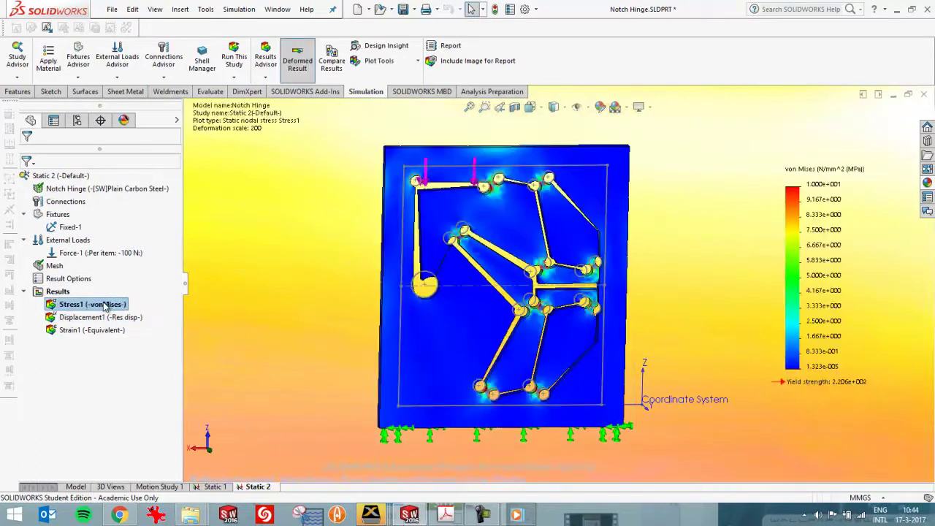
pyautogui.doubleClick(106, 317)
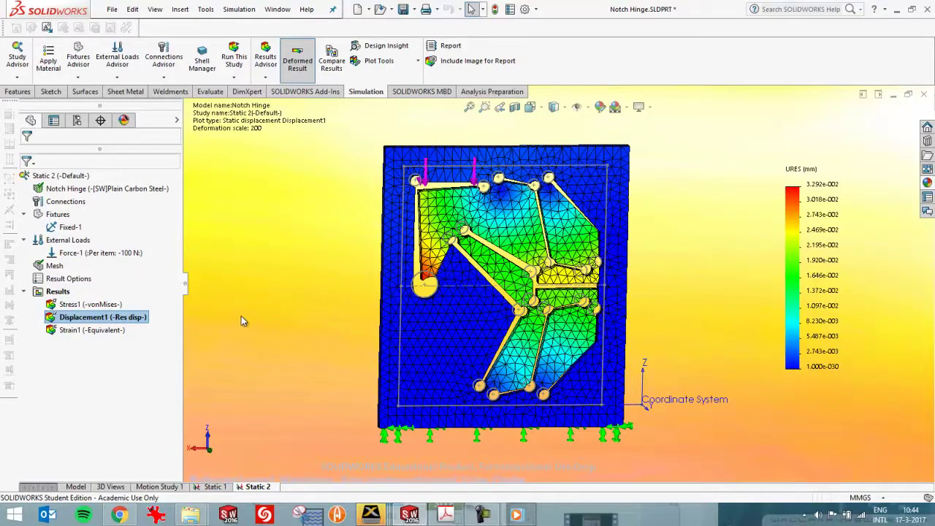
pyautogui.rightClick(119, 315)
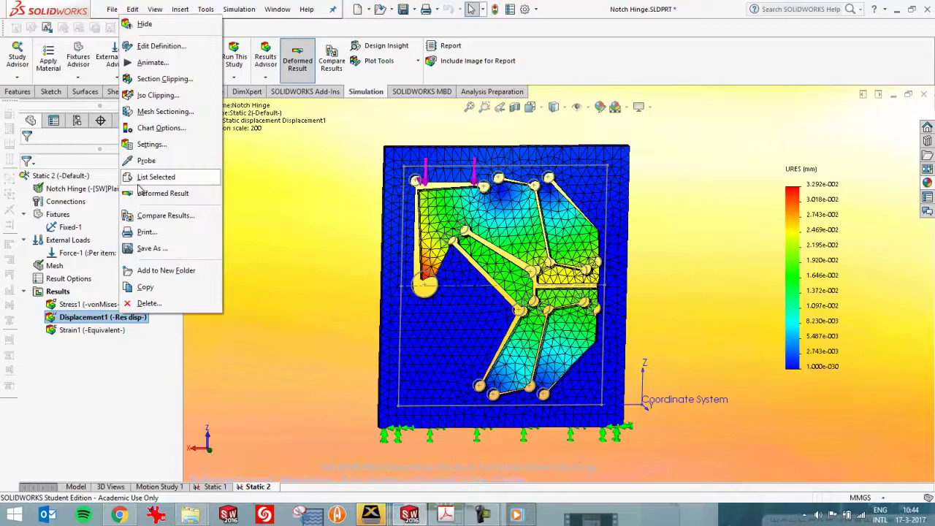
pyautogui.click(152, 62)
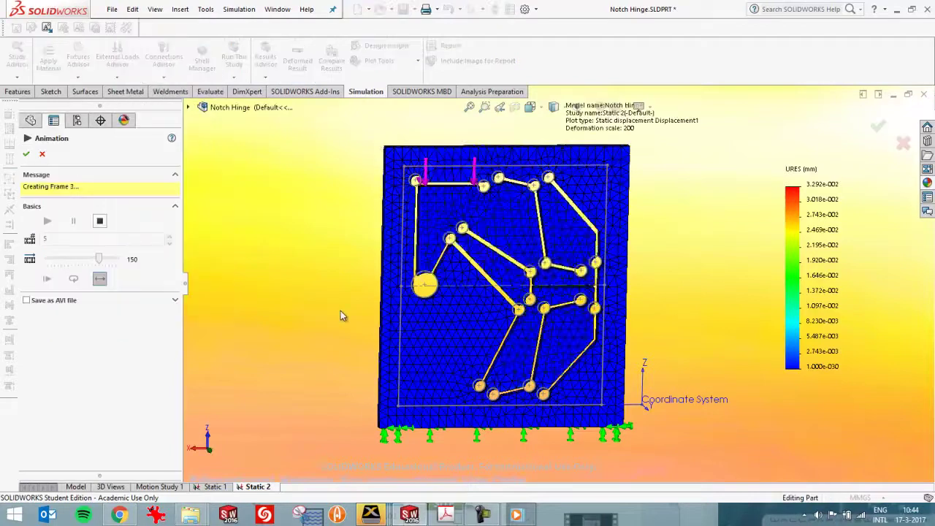
# Step: Stop the animation, set its speed to 15, and play it again
pyautogui.click(100, 228)
pyautogui.click(44, 207)
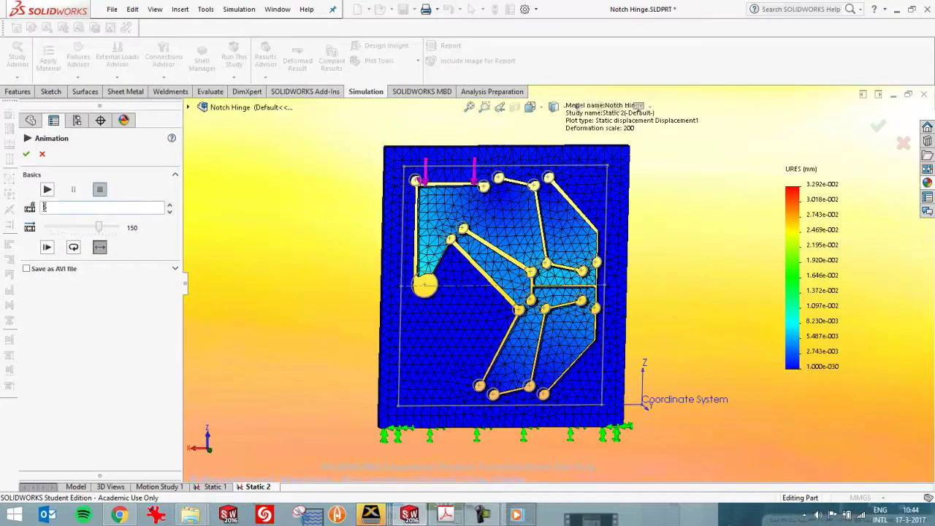
pyautogui.write('1')
pyautogui.click(48, 190)
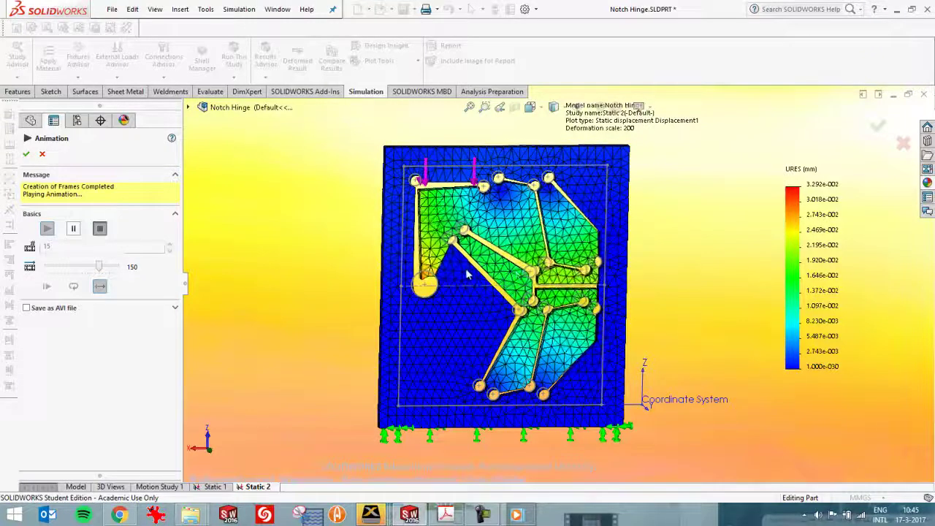
# Step: Close the displacement animation, then animate the Stress1 von Mises deformation and close it
pyautogui.click(42, 154)
pyautogui.doubleClick(102, 305)
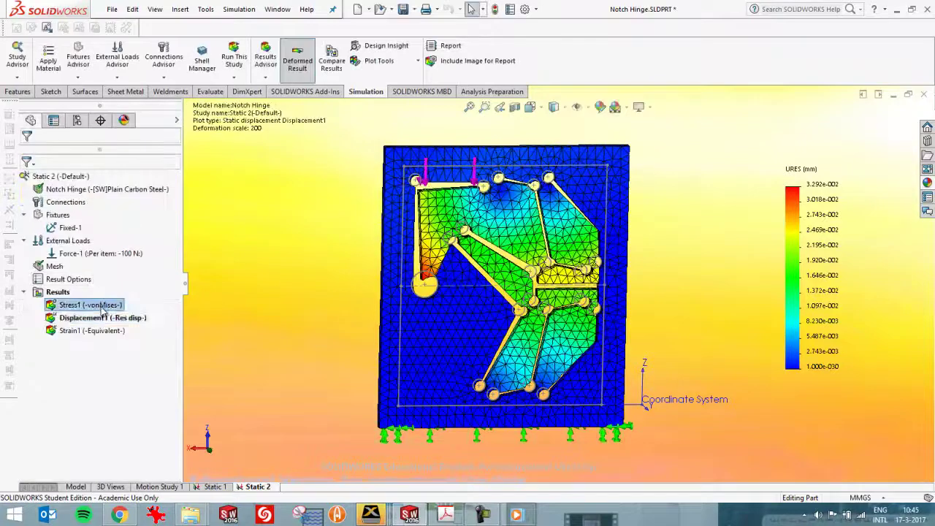
pyautogui.rightClick(102, 305)
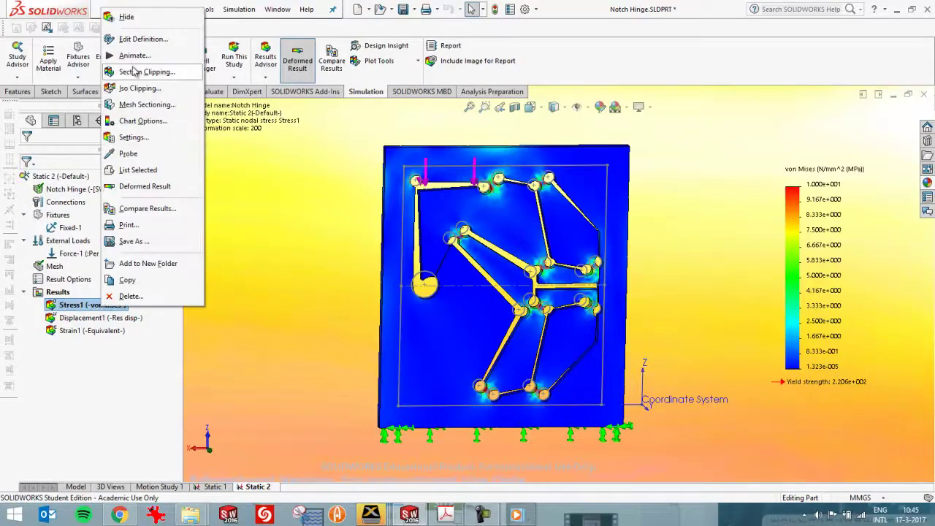
pyautogui.click(132, 57)
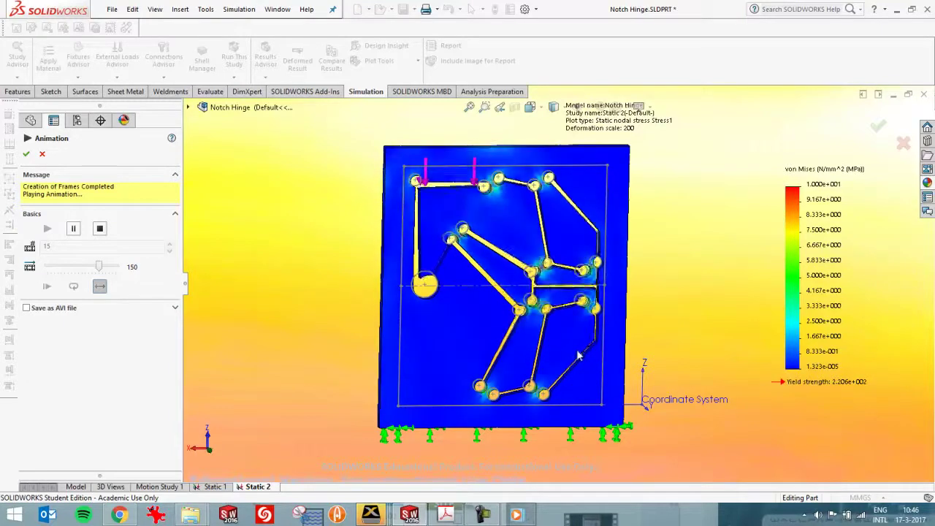
pyautogui.click(42, 154)
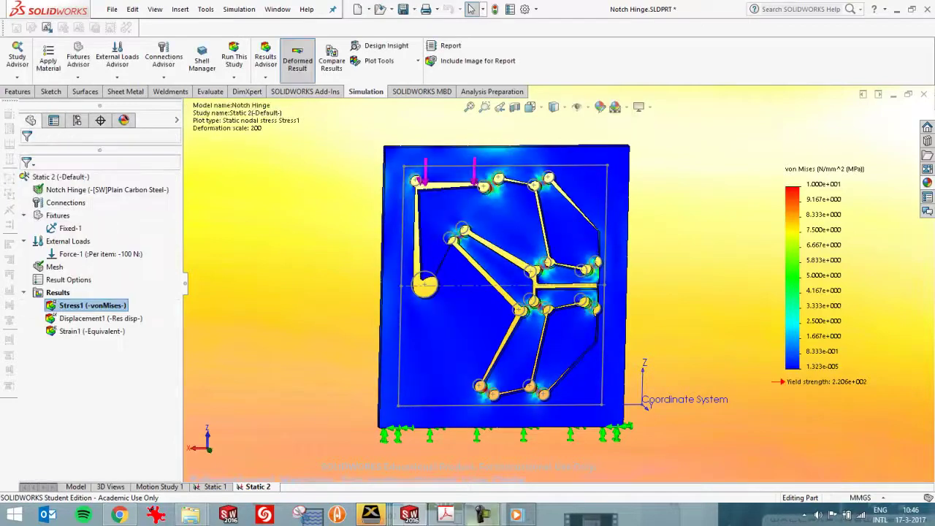
# Step: Play the Paper Mechanism video in Windows Media Player, pause it at 00:24, then minimize the player
pyautogui.click(515, 516)
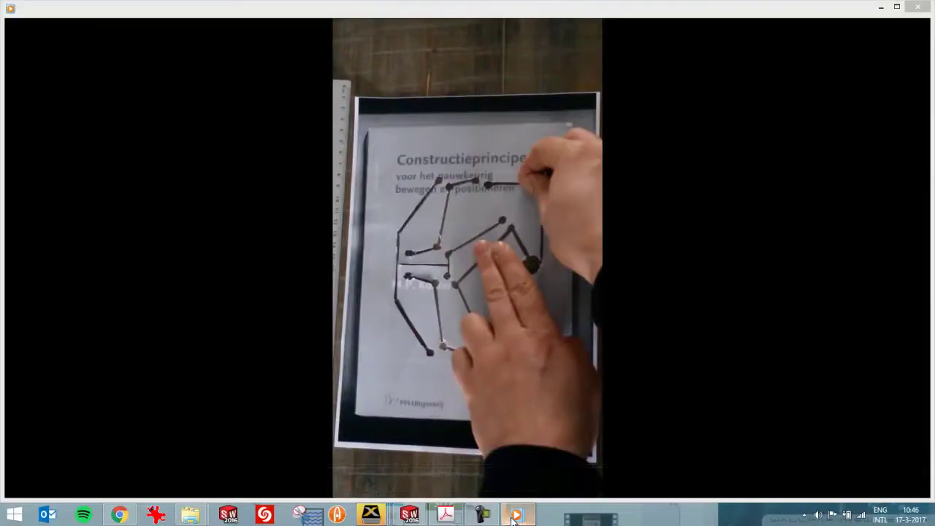
pyautogui.moveTo(451, 351)
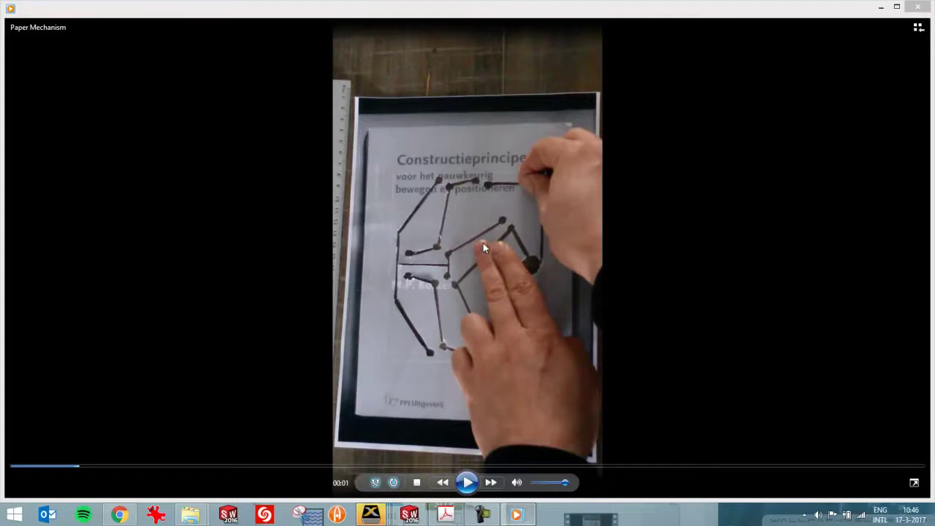
pyautogui.click(473, 482)
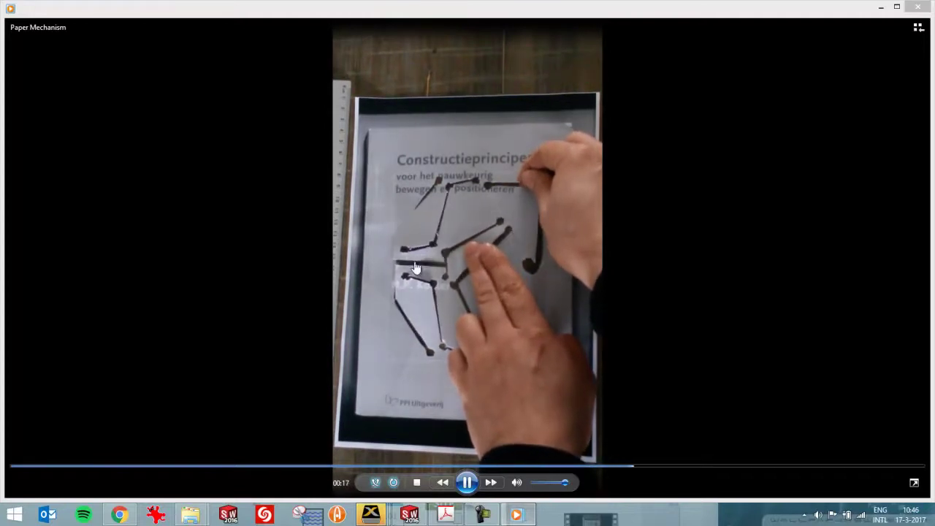
pyautogui.click(467, 482)
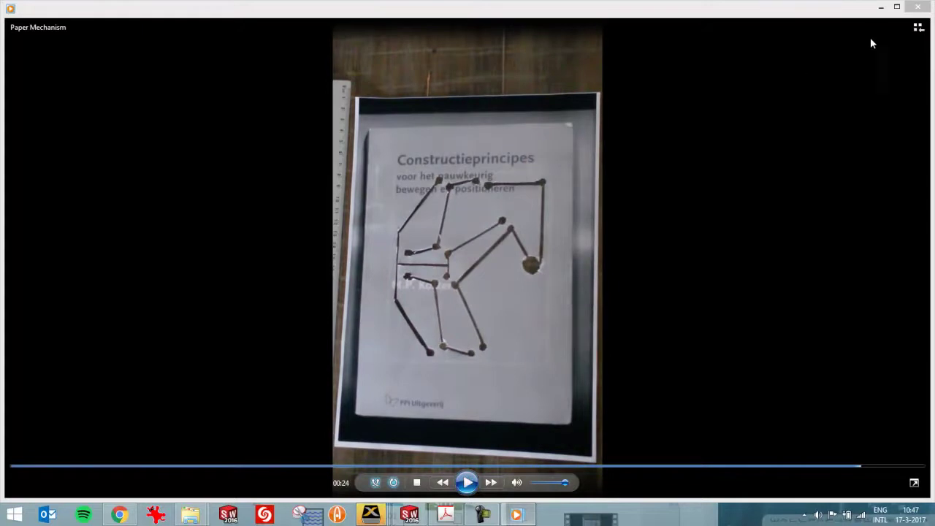
pyautogui.click(881, 6)
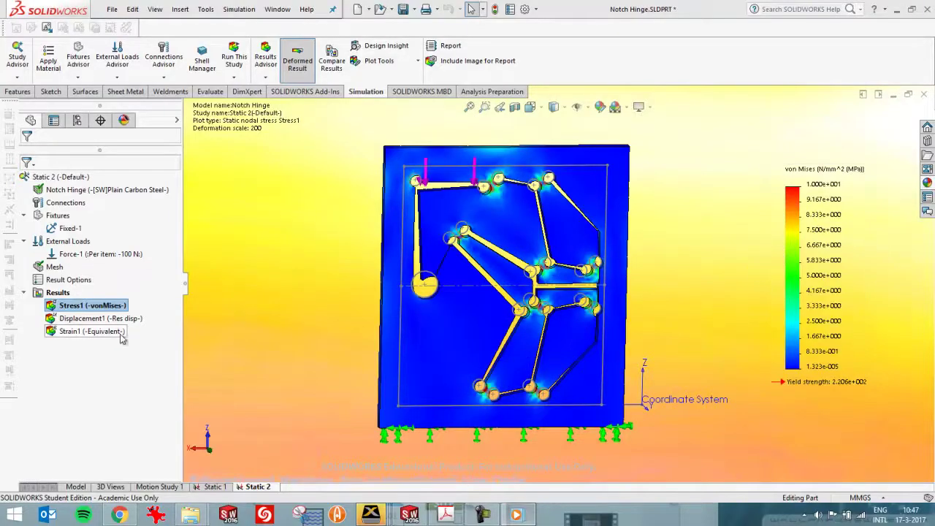
# Step: Look over the plain Notch Hinge part on the Model tab, then redisplay the Static 2 Displacement1 plot
pyautogui.doubleClick(88, 319)
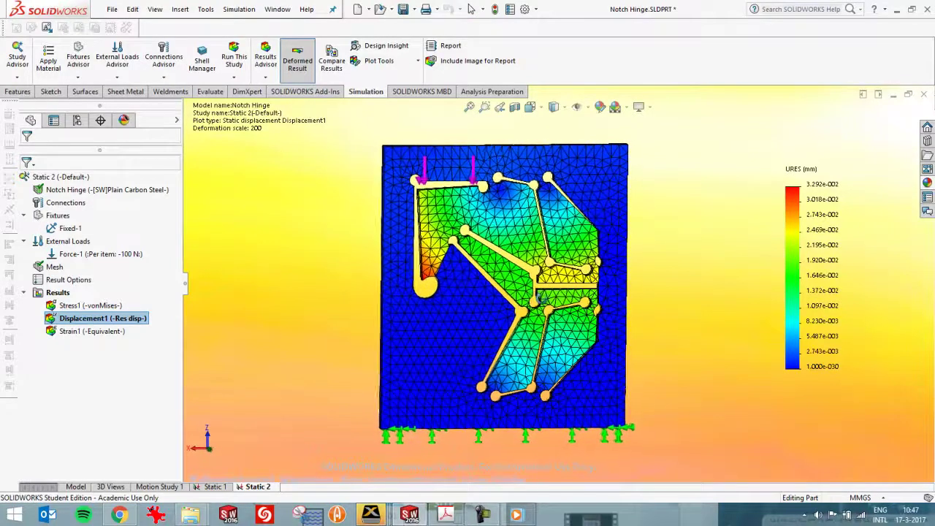
pyautogui.scroll(2, 535, 267)
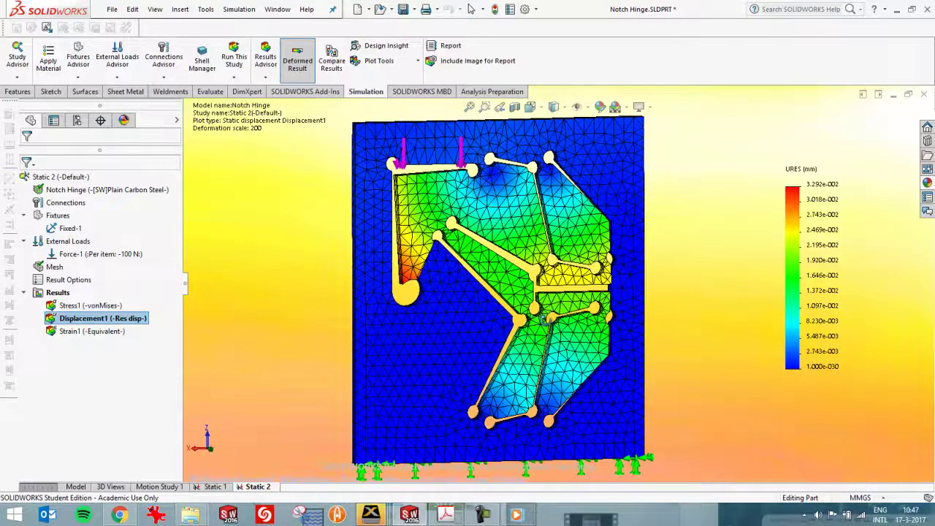
pyautogui.click(76, 486)
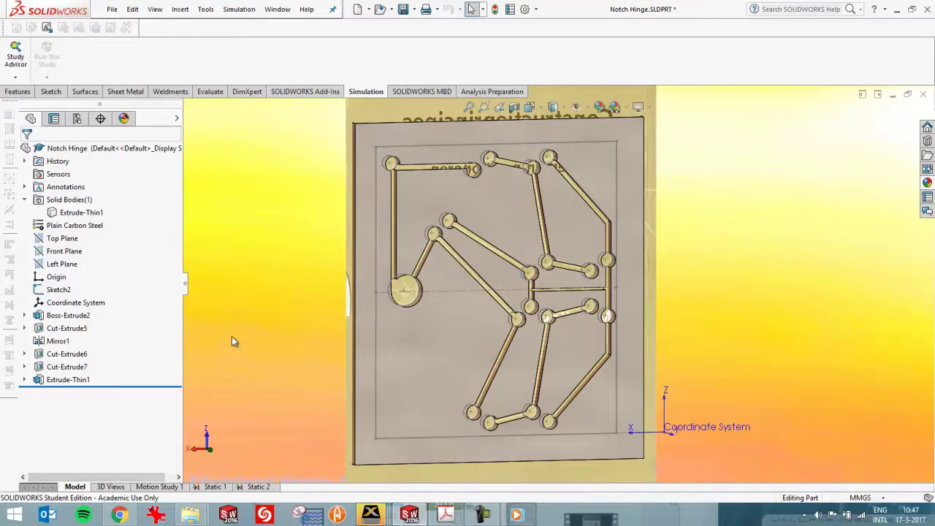
pyautogui.moveTo(324, 323); pyautogui.dragTo(372, 338, button='middle')
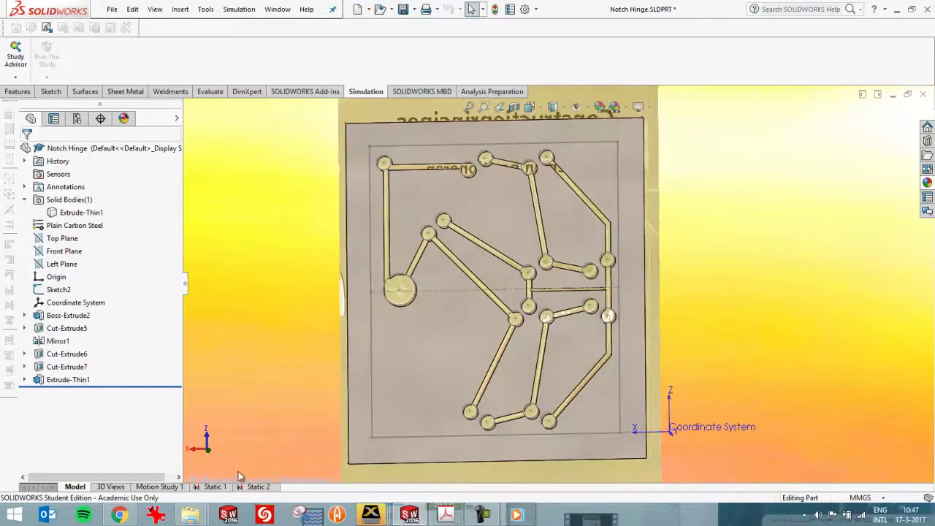
pyautogui.click(257, 486)
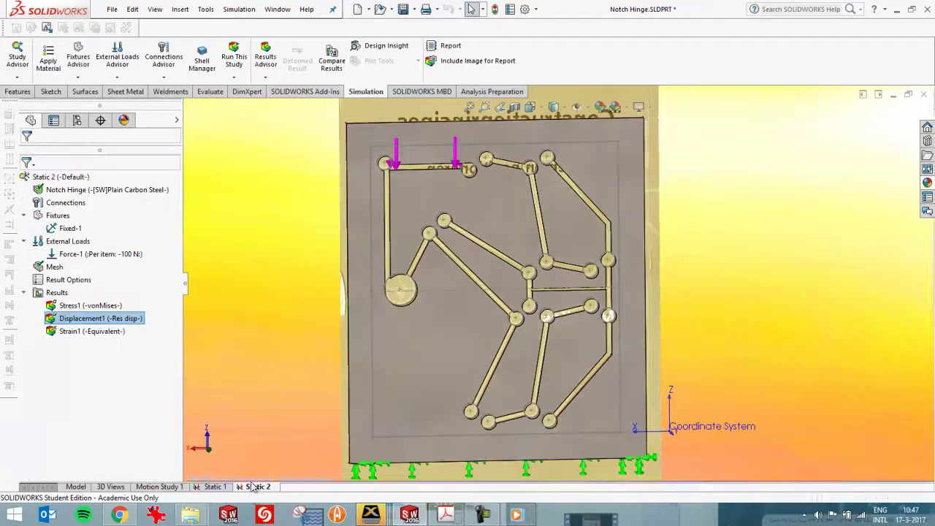
pyautogui.doubleClick(95, 319)
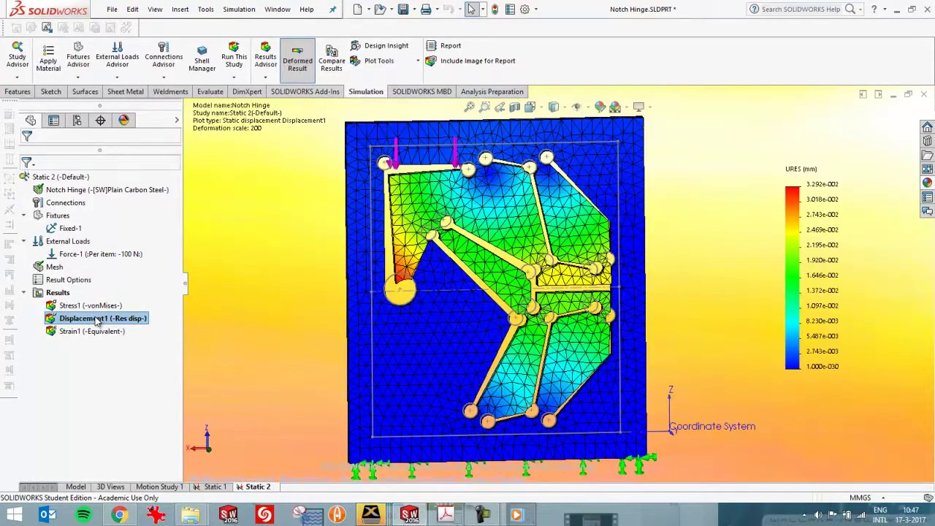